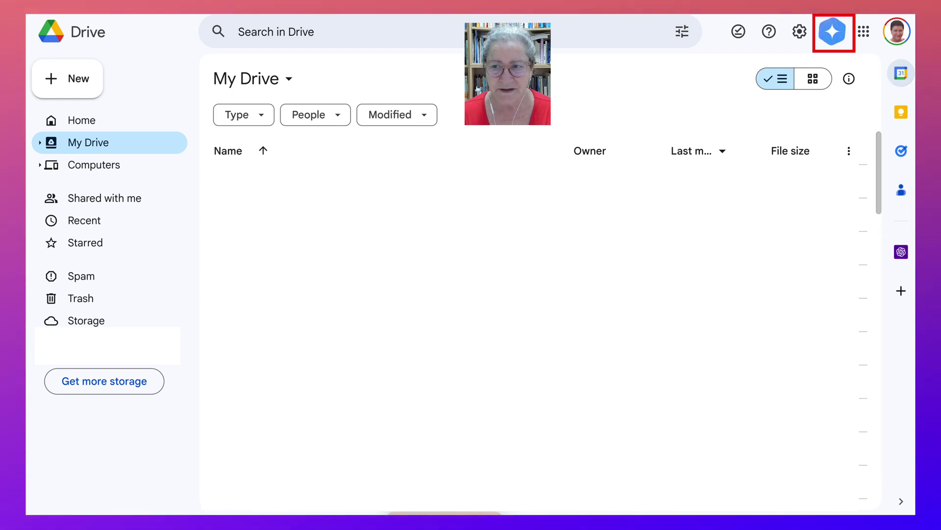
# Open the Gemini side panel from the star button at the top right of Drive
pyautogui.click(833, 31)
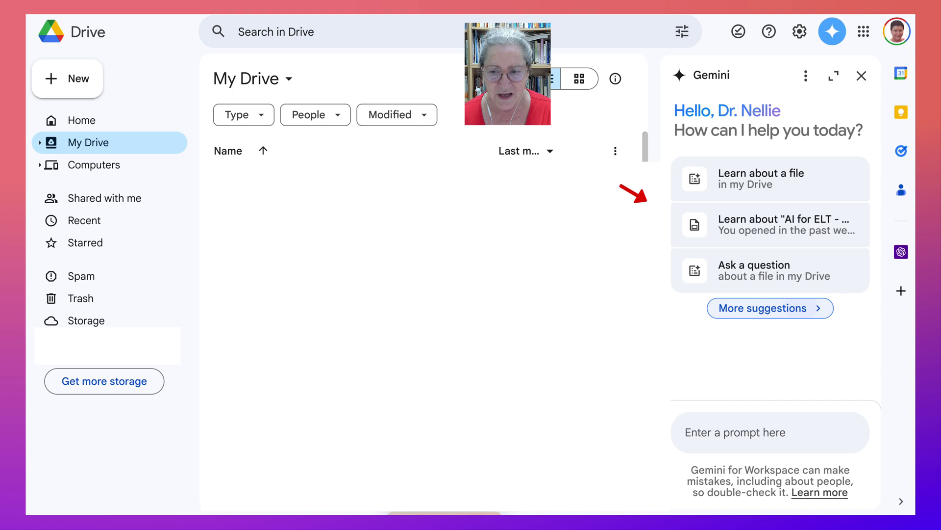
pyautogui.click(763, 307)
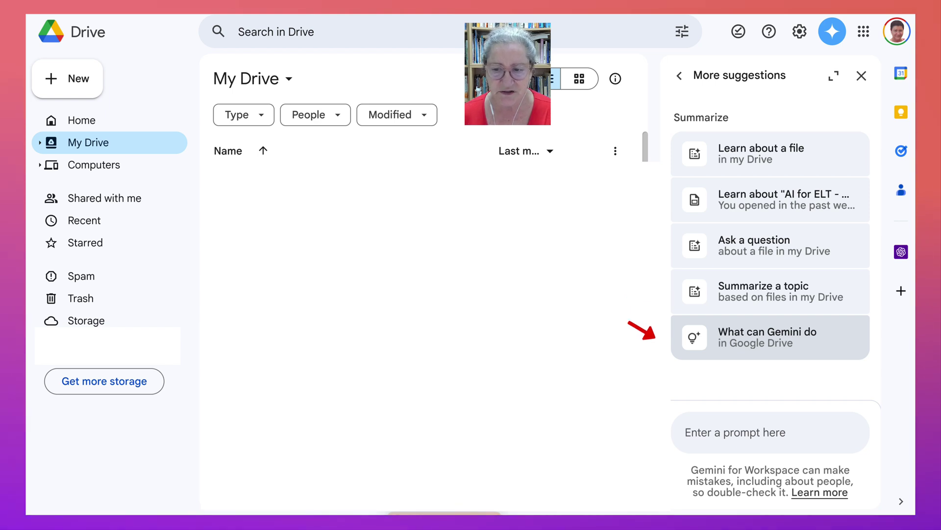
pyautogui.click(769, 336)
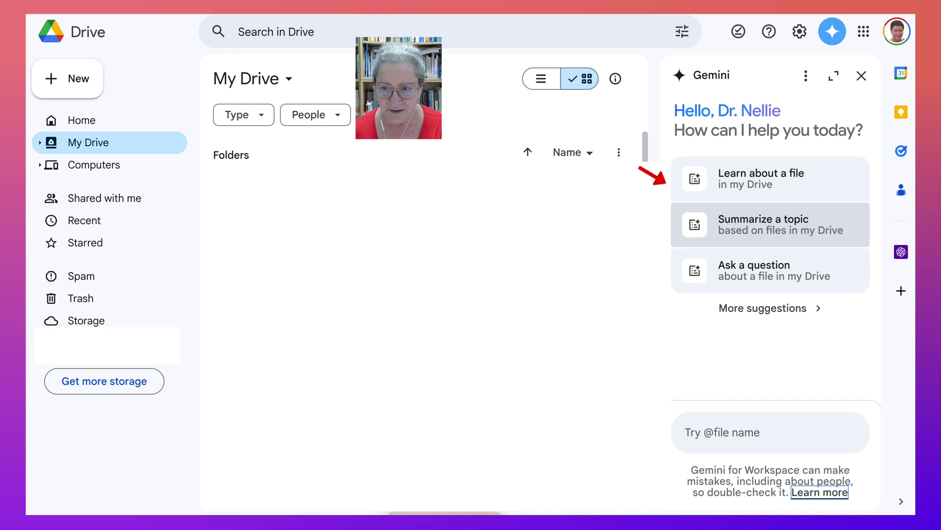
# Ask Gemini, via 'Summarize a topic', to summarize 'AI for ELT' from My Drive files
pyautogui.click(770, 224)
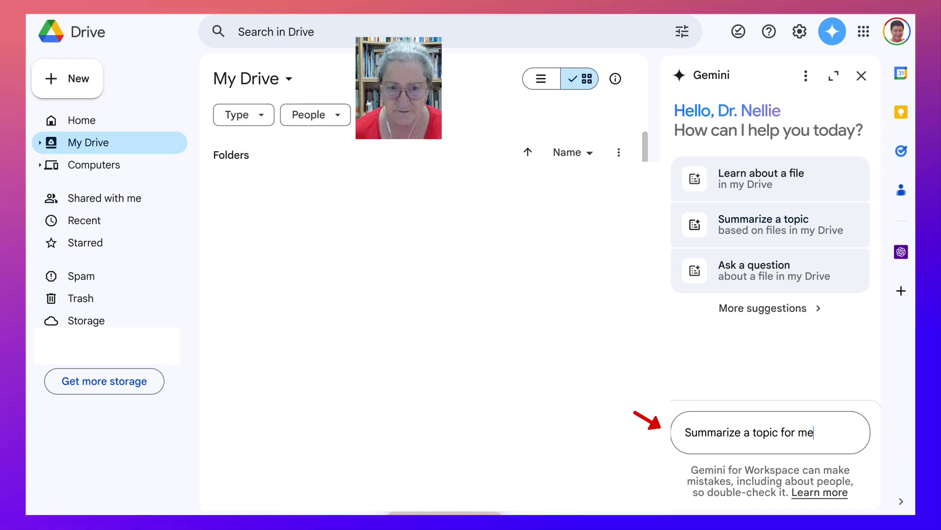
pyautogui.moveTo(814, 431); pyautogui.dragTo(690, 432)
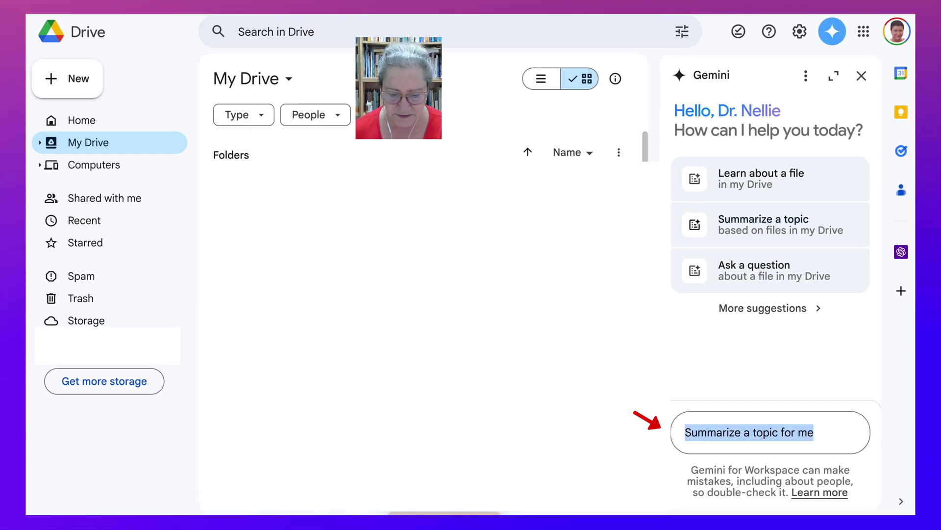
pyautogui.write('AI fo r')
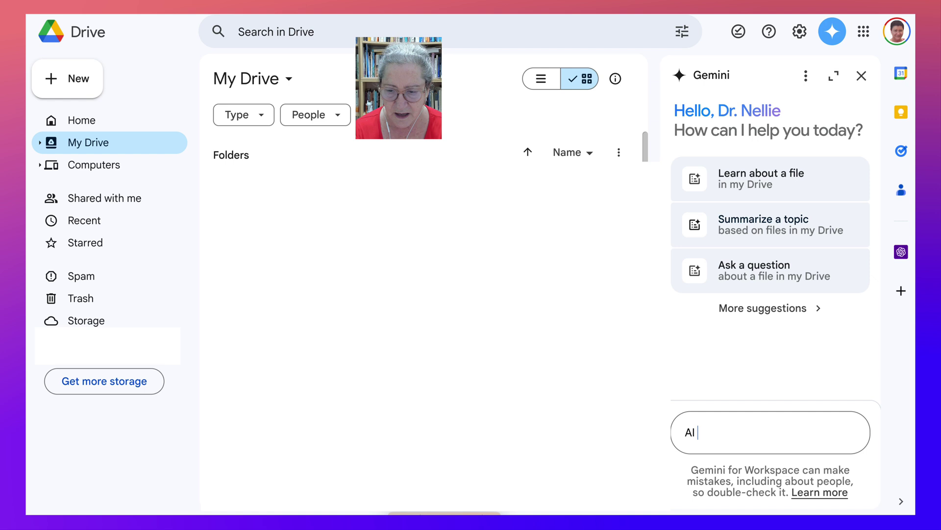
pyautogui.write('E')
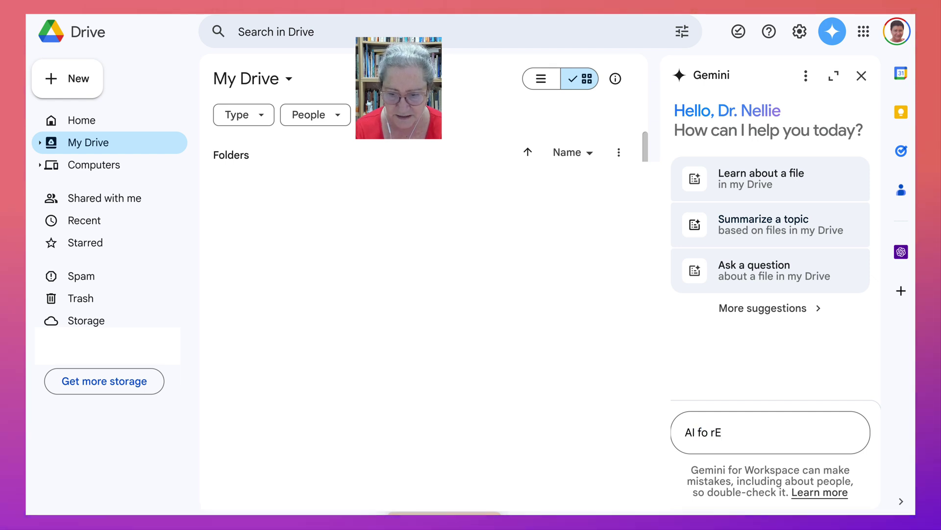
pyautogui.write('LT')
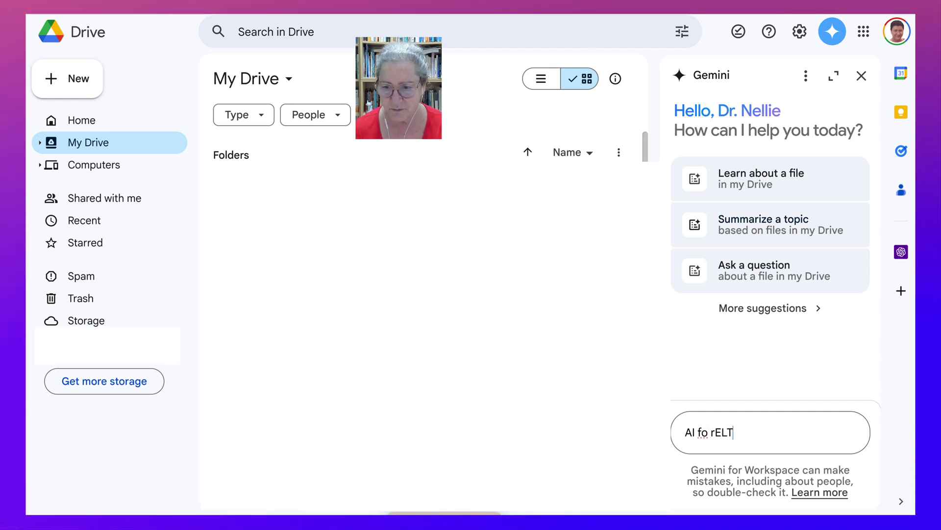
pyautogui.press('Left')
pyautogui.press('Left')
pyautogui.press('Left')
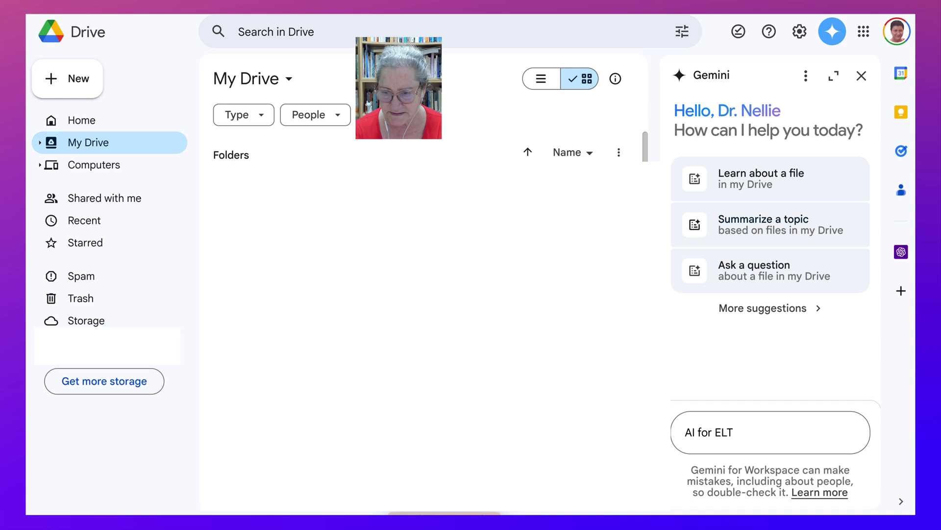
pyautogui.press('Return')
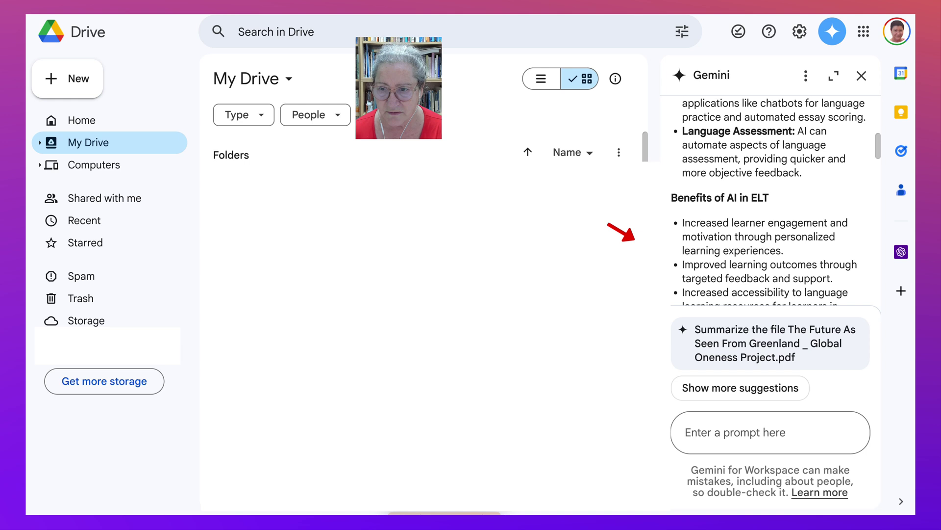
pyautogui.scroll(-3, 768, 206)
pyautogui.scroll(-3, 768, 206)
pyautogui.scroll(-3, 769, 206)
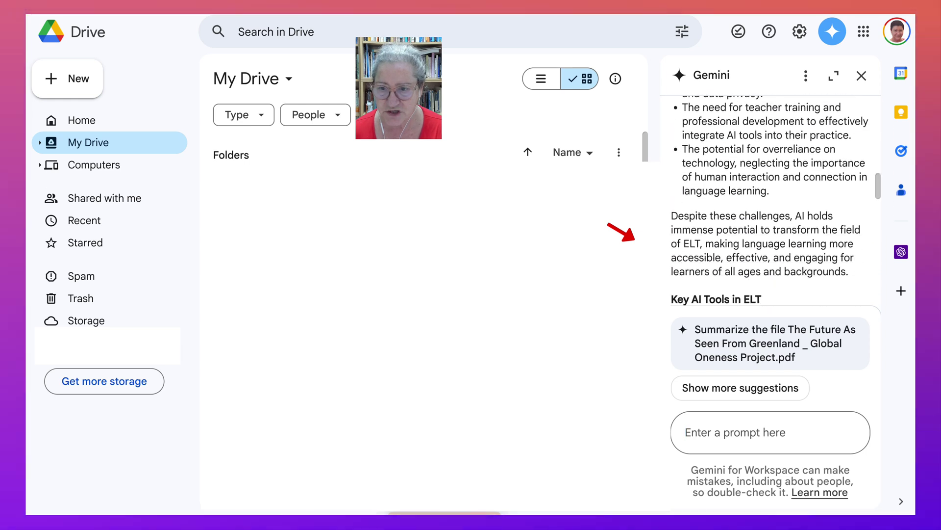
pyautogui.scroll(-2, 769, 205)
pyautogui.scroll(-2, 768, 206)
pyautogui.scroll(-2, 768, 206)
pyautogui.scroll(-2, 768, 206)
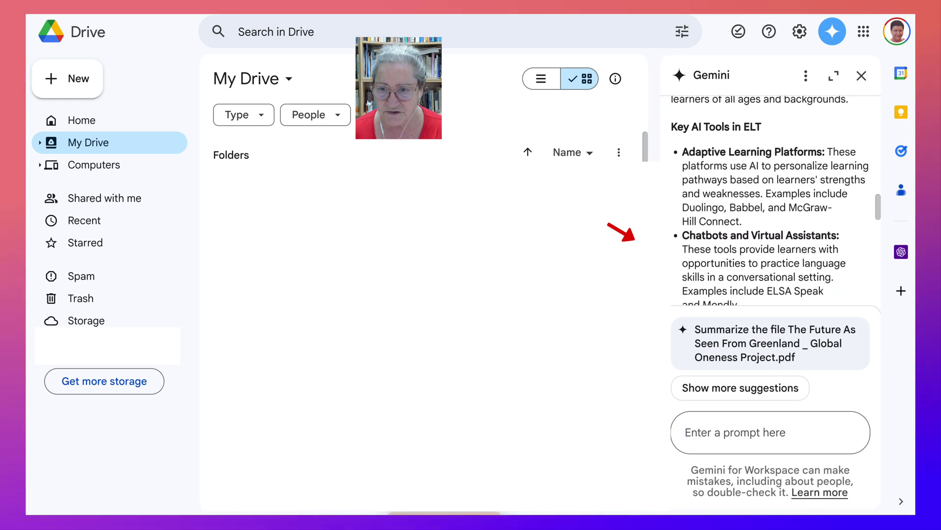
pyautogui.scroll(-2, 768, 206)
pyautogui.scroll(-2, 768, 206)
pyautogui.scroll(-1, 768, 206)
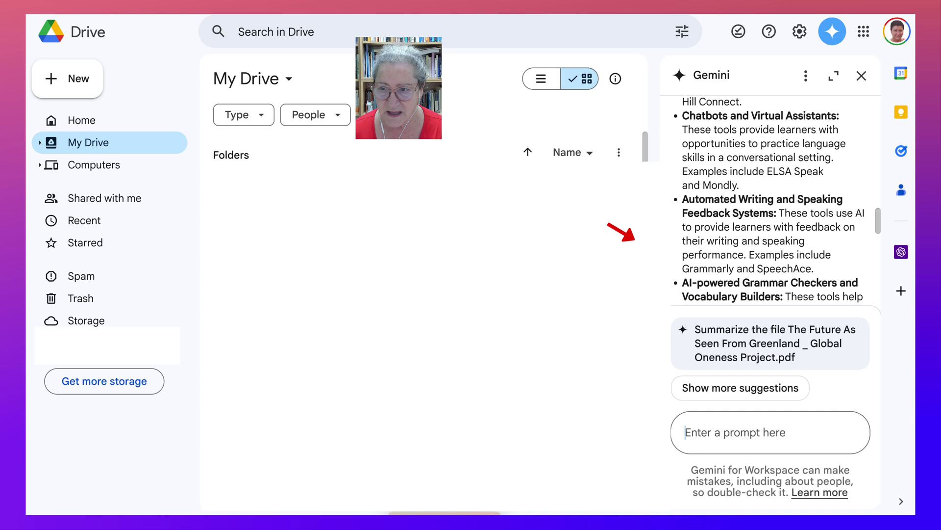
pyautogui.scroll(-2, 769, 206)
pyautogui.scroll(-2, 768, 206)
pyautogui.scroll(-2, 769, 206)
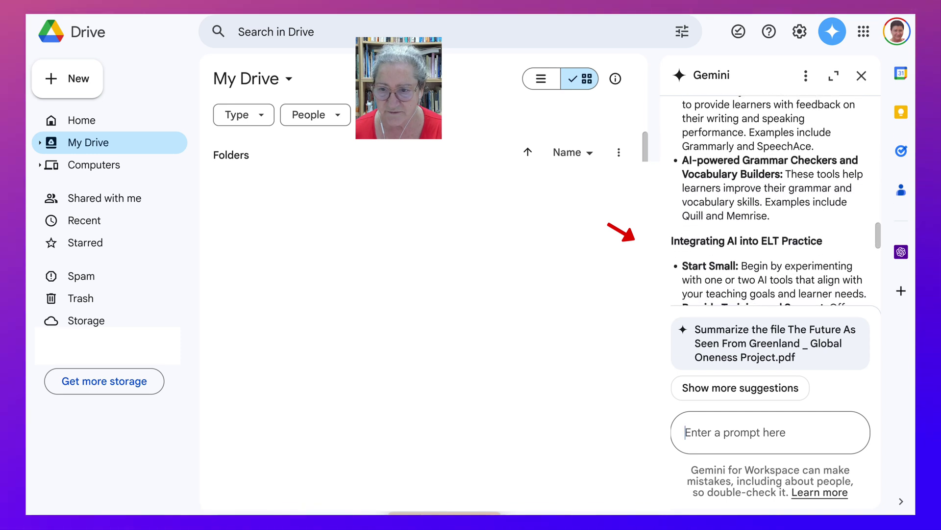
pyautogui.scroll(-2, 769, 206)
pyautogui.scroll(-3, 769, 206)
pyautogui.scroll(-3, 769, 206)
pyautogui.scroll(-3, 769, 207)
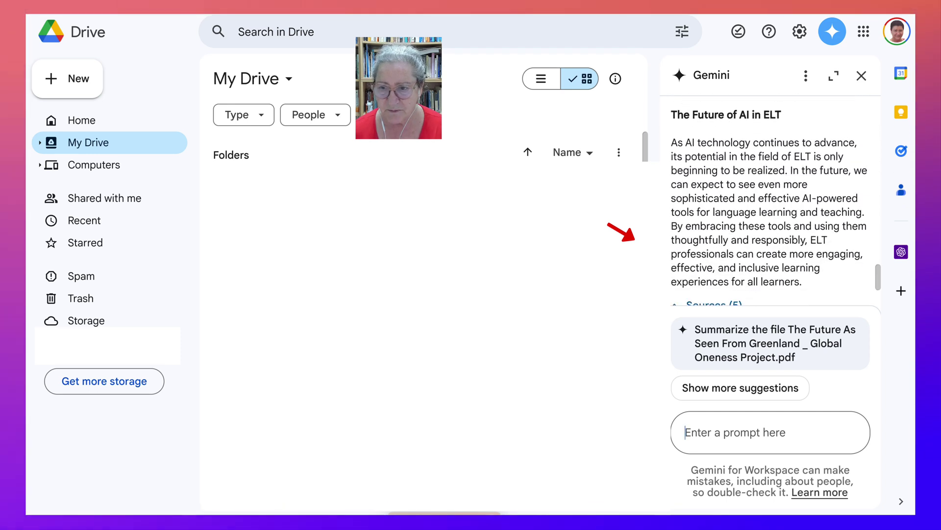
pyautogui.scroll(-2, 769, 206)
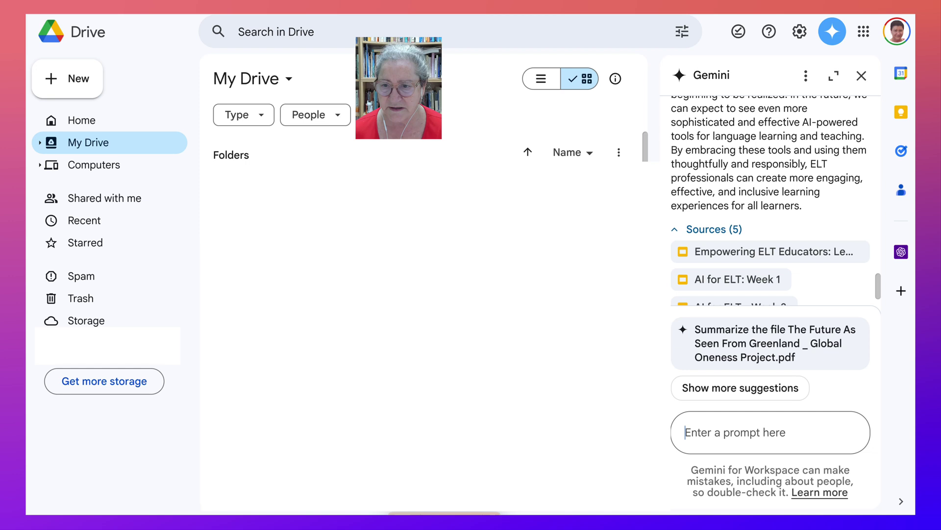
pyautogui.scroll(-3, 768, 206)
pyautogui.scroll(-1, 736, 213)
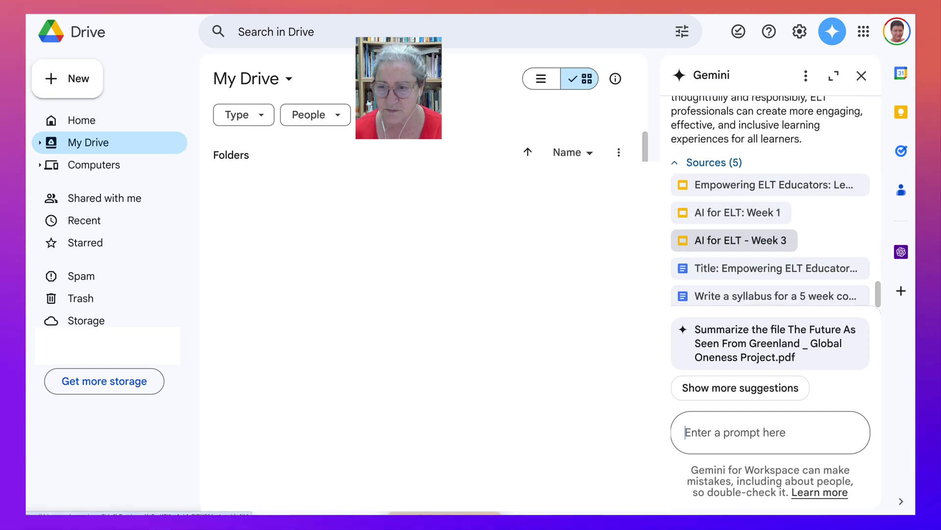
pyautogui.scroll(-1, 736, 213)
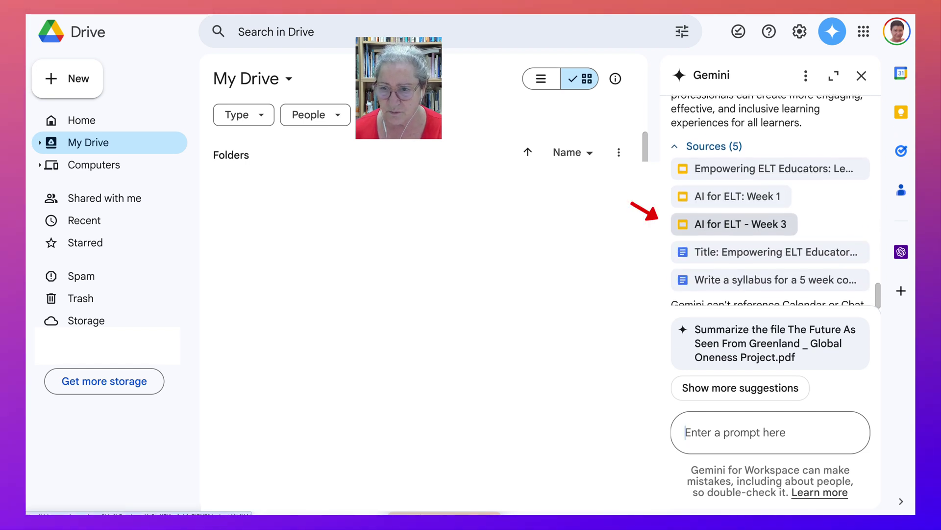
pyautogui.scroll(-1, 735, 213)
pyautogui.scroll(-1, 736, 214)
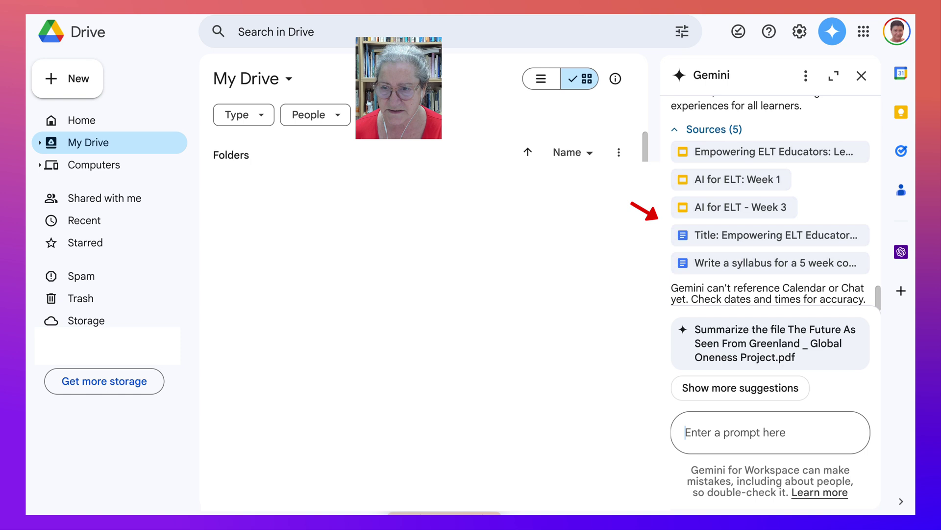
pyautogui.scroll(2, 768, 206)
pyautogui.scroll(2, 768, 207)
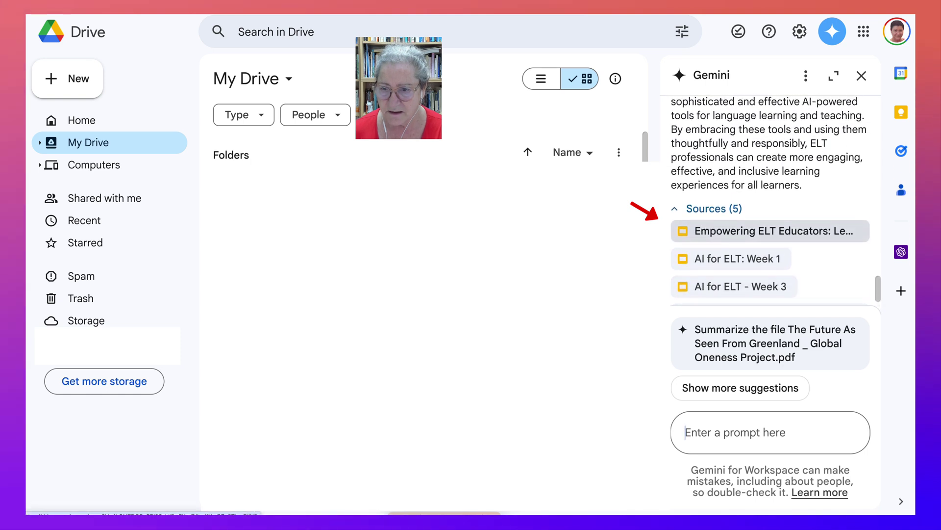
pyautogui.scroll(-1, 735, 235)
pyautogui.scroll(-1, 735, 235)
pyautogui.scroll(1, 736, 235)
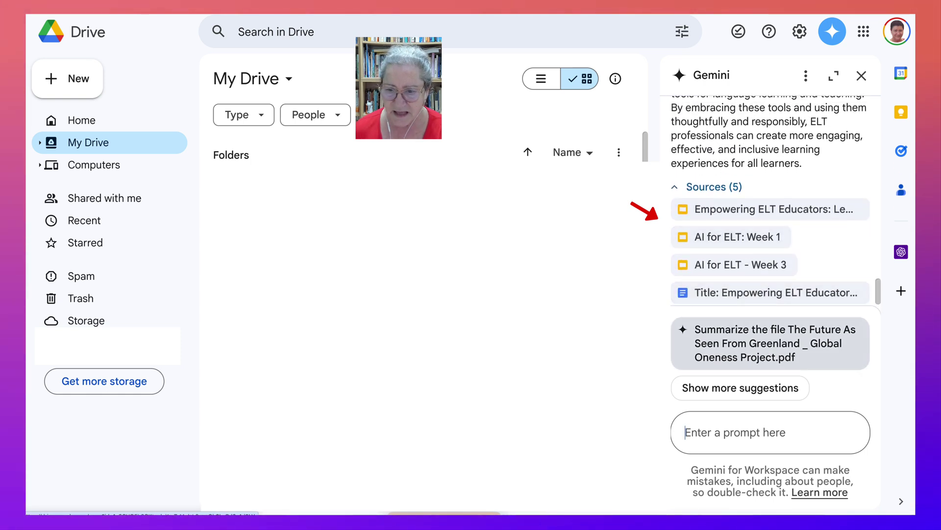
# Ask Gemini to 'List the AI tools' in the presentations
pyautogui.click(770, 432)
pyautogui.write('Lis')
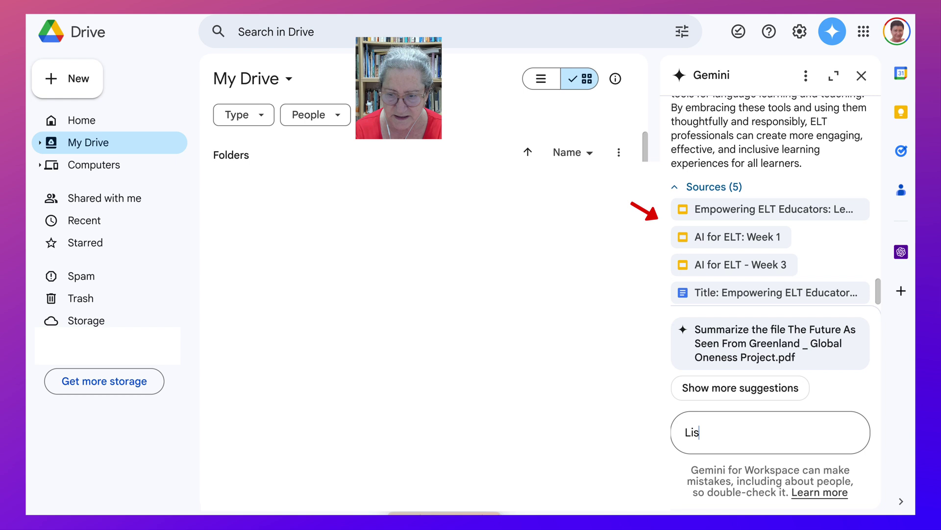
pyautogui.write('t the A')
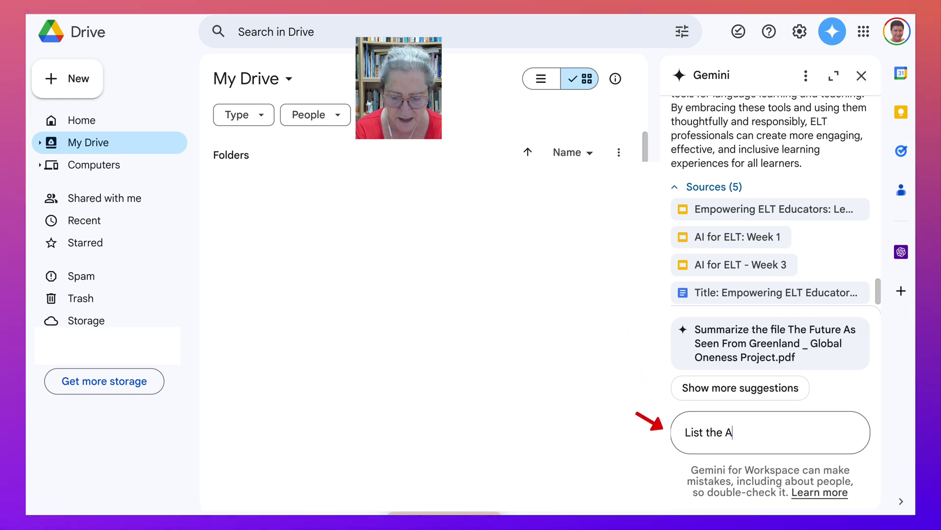
pyautogui.write('I tools')
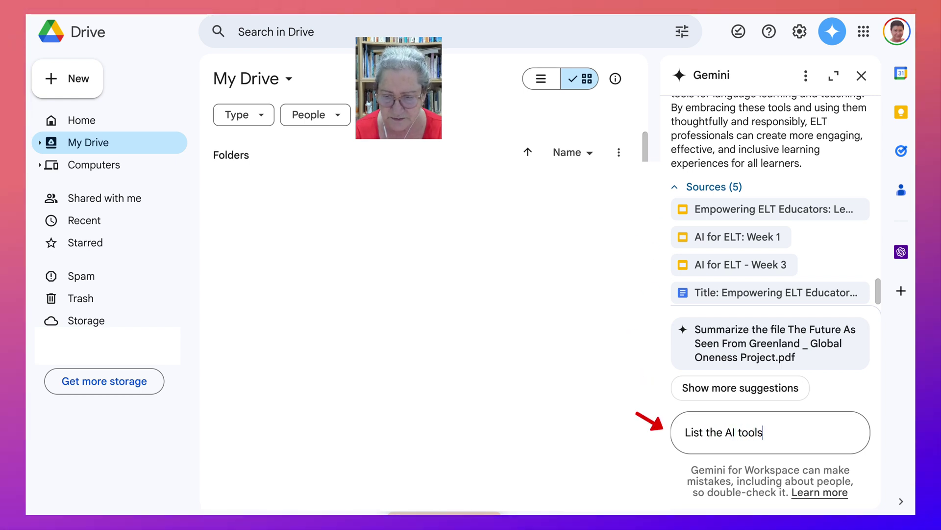
pyautogui.press('Return')
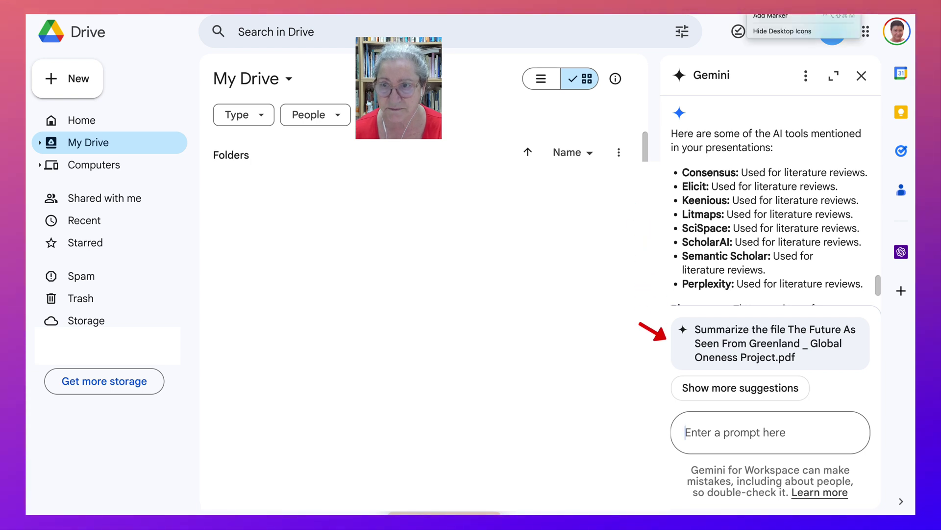
pyautogui.scroll(3, 772, 221)
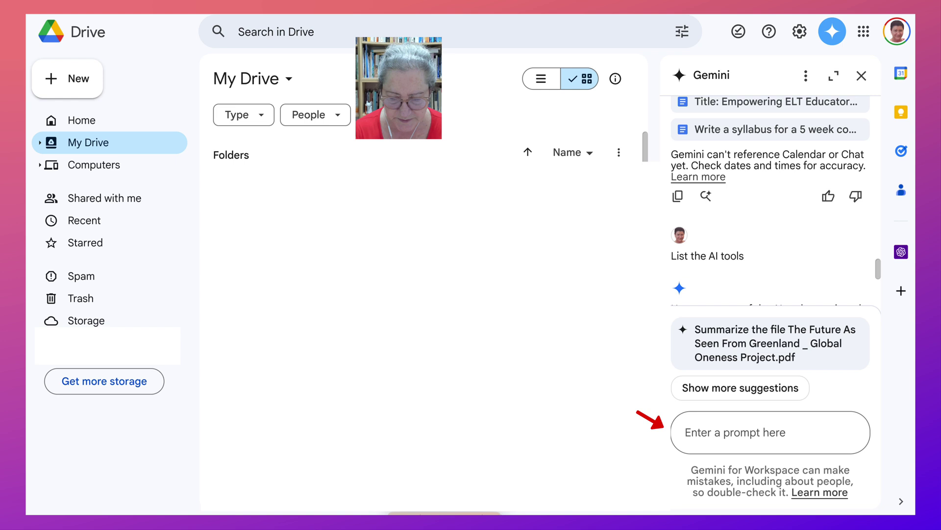
pyautogui.write('List the ')
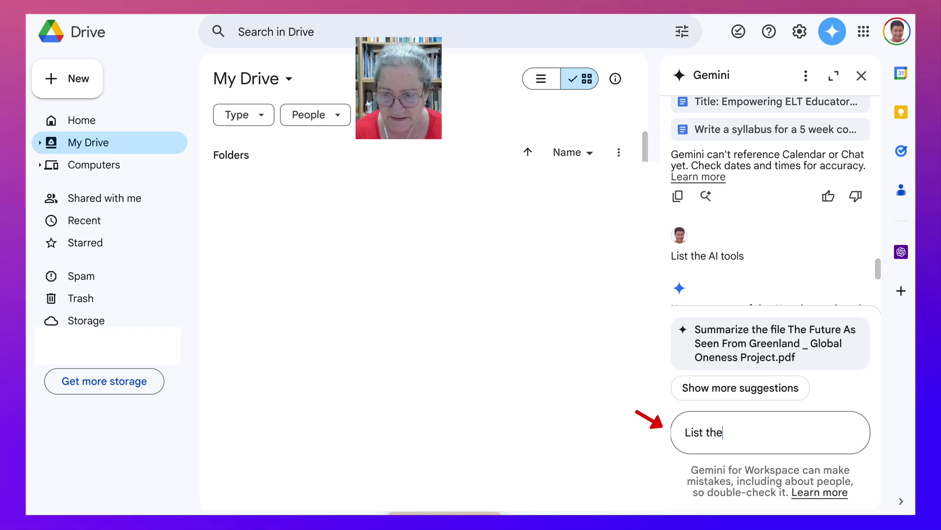
pyautogui.write('AI tools in')
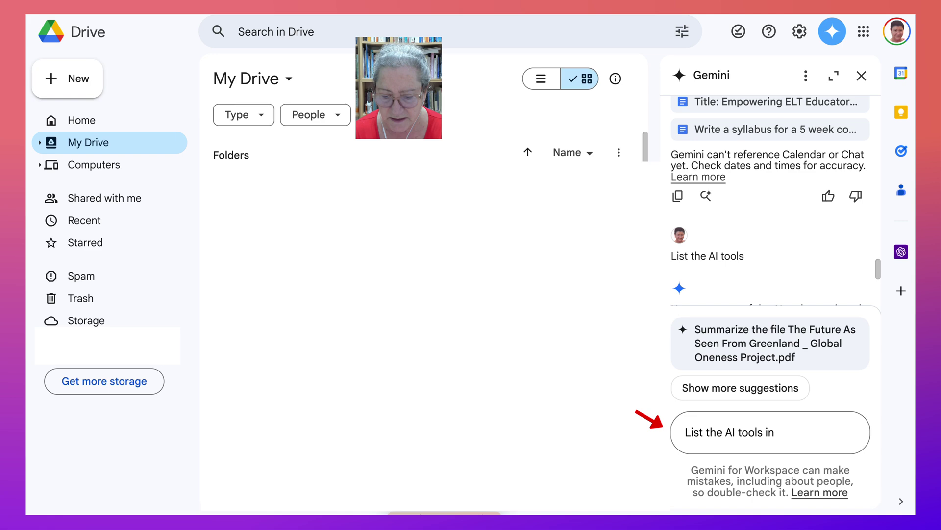
pyautogui.write(' AI for ')
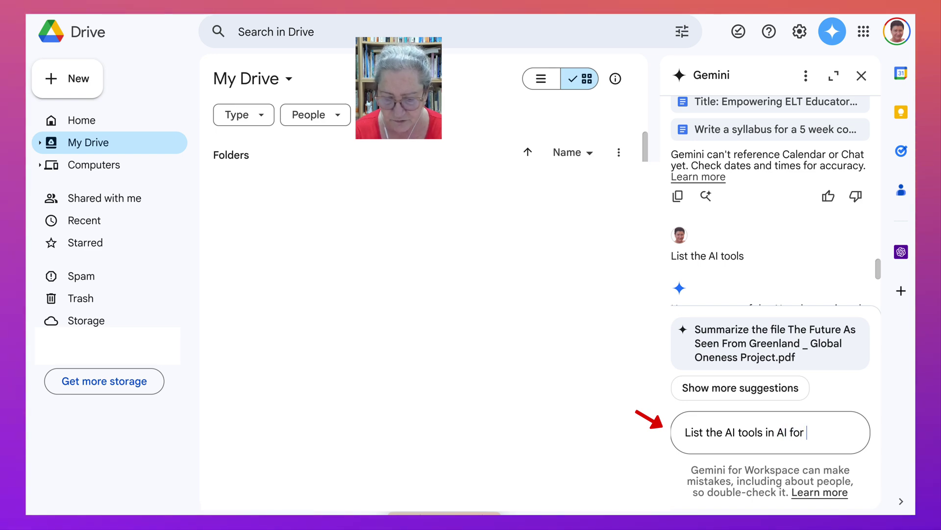
pyautogui.write('ELT')
# Send the prompt 'List the AI tools in AI for ELT' to Gemini
pyautogui.press('Return')
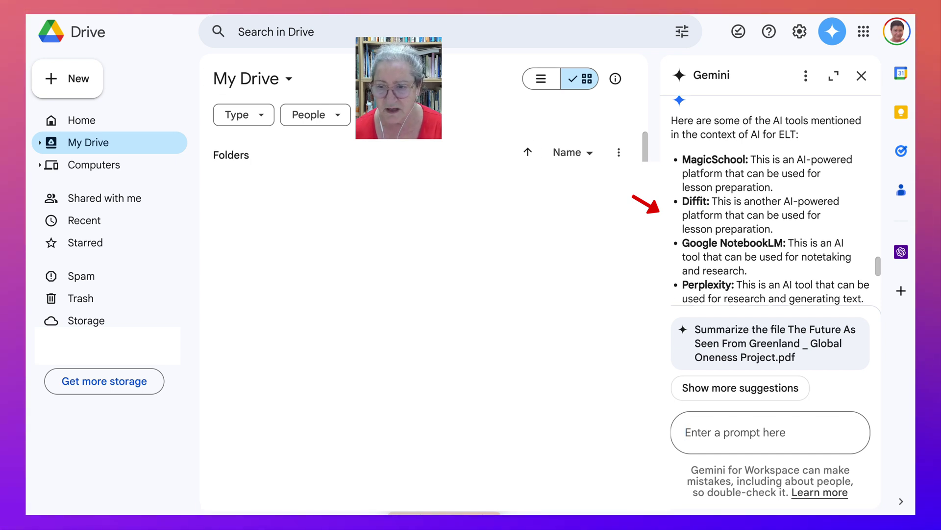
pyautogui.scroll(-3, 646, 203)
pyautogui.scroll(-2, 646, 203)
pyautogui.scroll(-2, 646, 203)
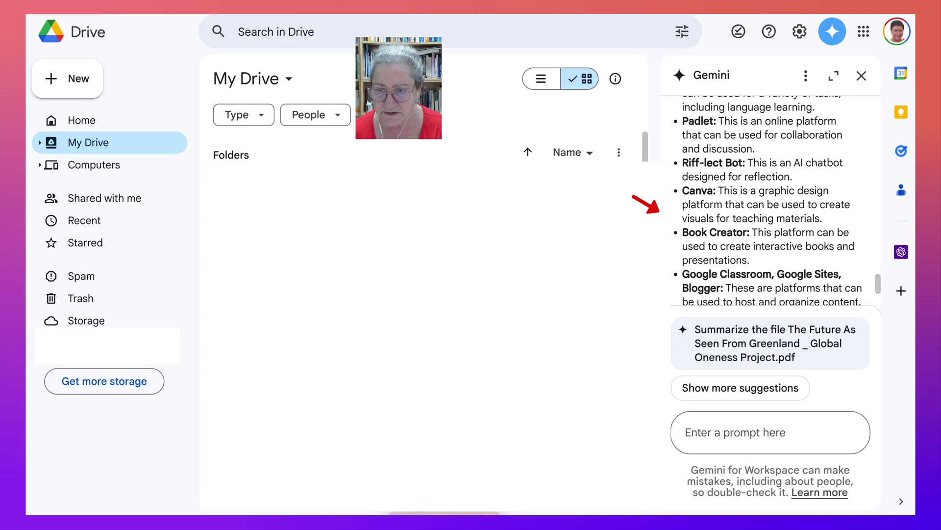
pyautogui.scroll(-2, 646, 203)
pyautogui.scroll(-1, 646, 203)
pyautogui.scroll(-1, 646, 203)
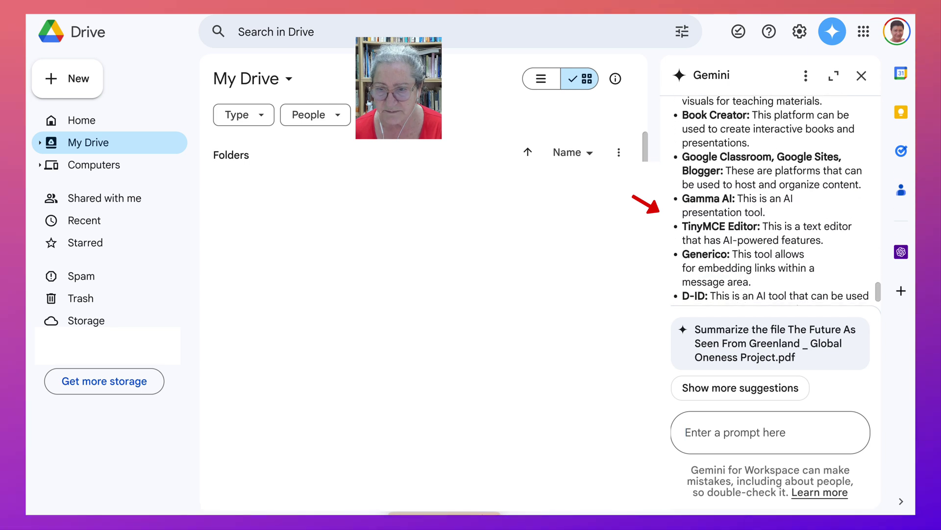
pyautogui.scroll(-1, 772, 198)
pyautogui.scroll(-1, 772, 199)
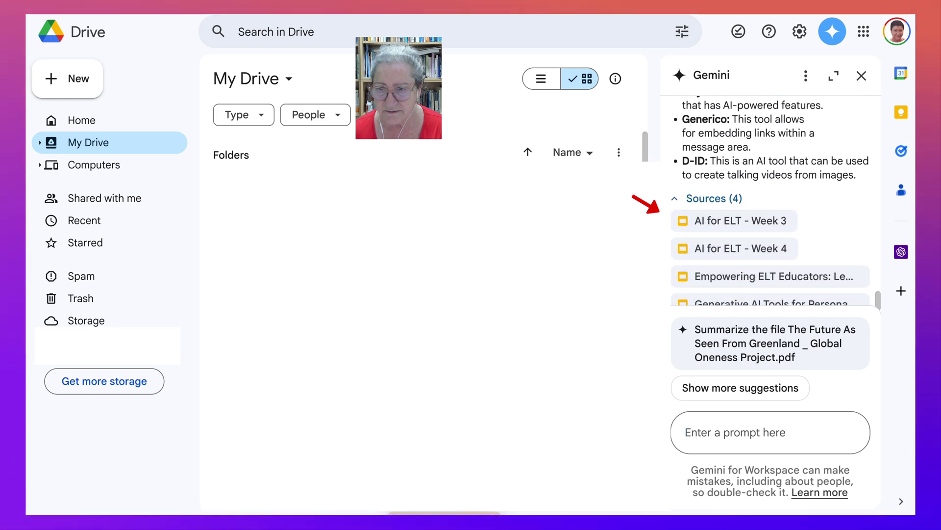
pyautogui.write('Wha')
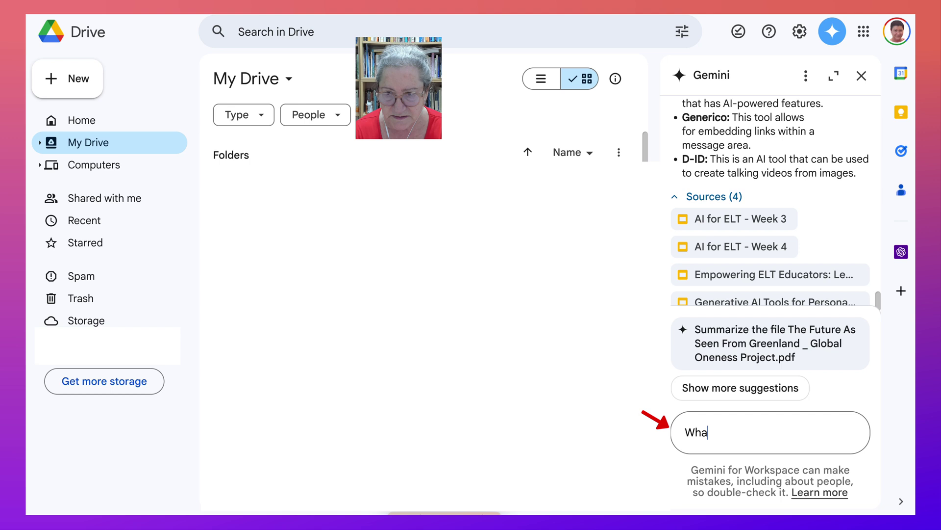
pyautogui.write('t about Mizo')
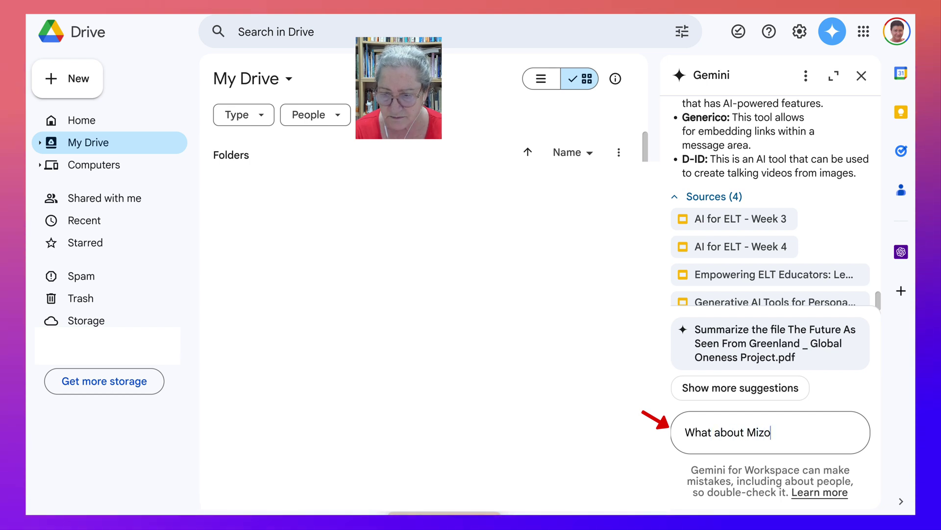
pyautogui.write('u')
# Send Gemini the follow-up question 'What about Mizou'
pyautogui.press('Return')
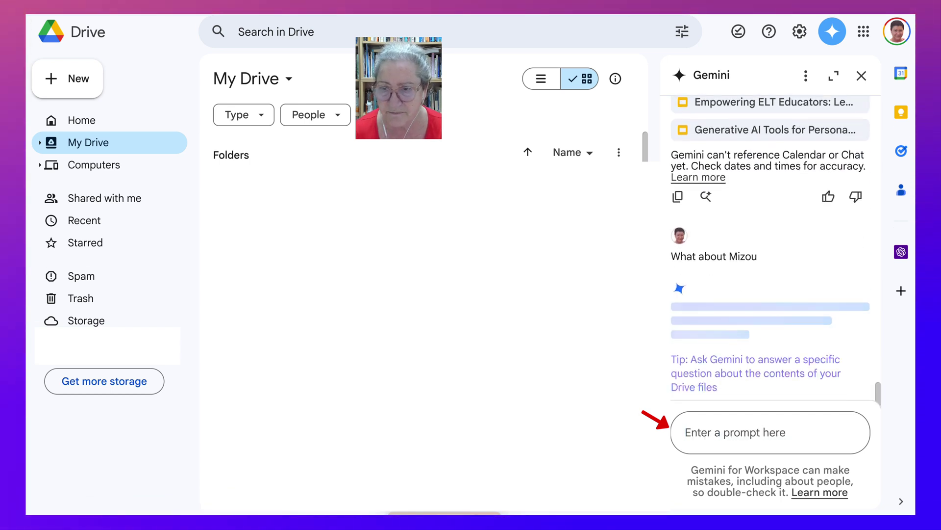
pyautogui.scroll(5, 771, 257)
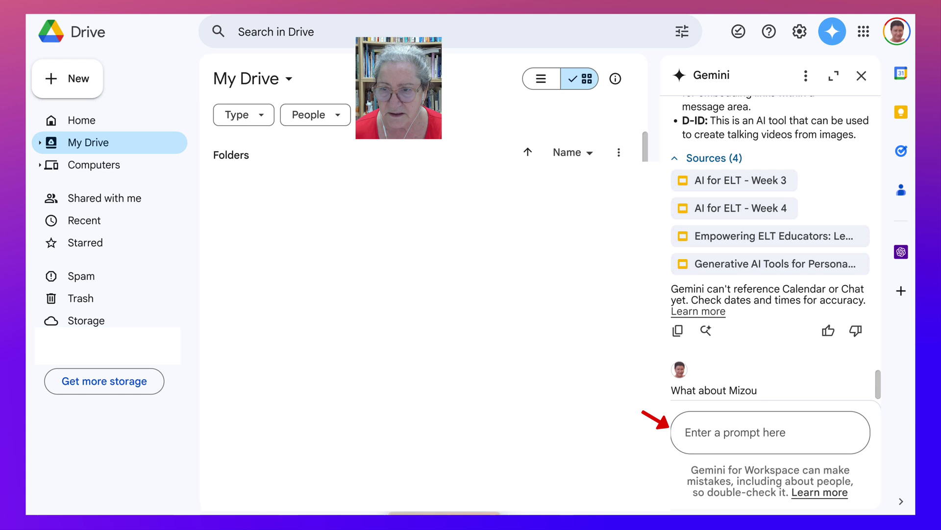
pyautogui.scroll(6, 772, 258)
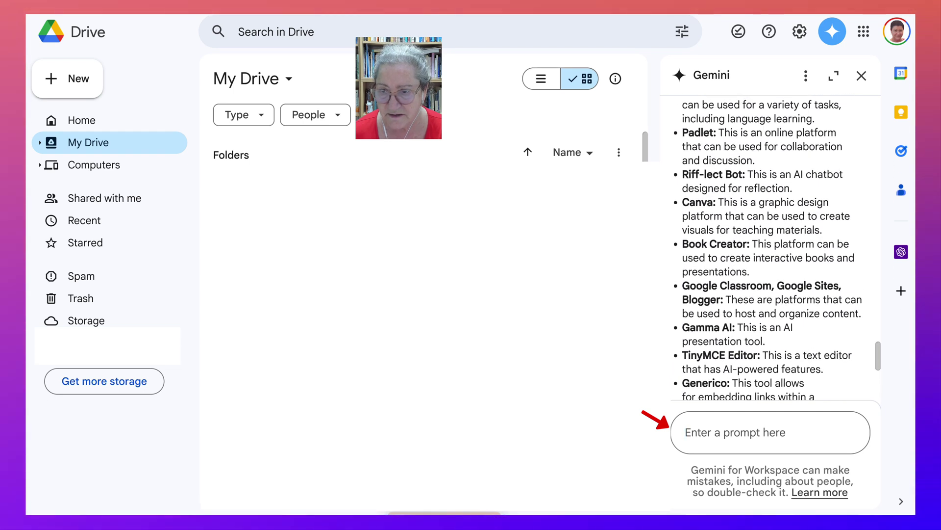
pyautogui.scroll(-5, 771, 258)
pyautogui.scroll(-5, 771, 257)
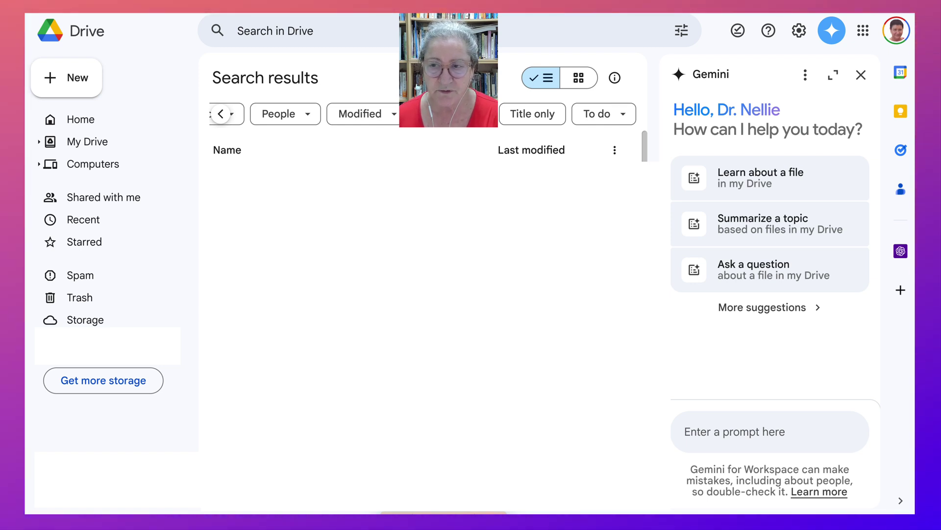
# Expand the Gemini side panel into its wider full view
pyautogui.click(833, 74)
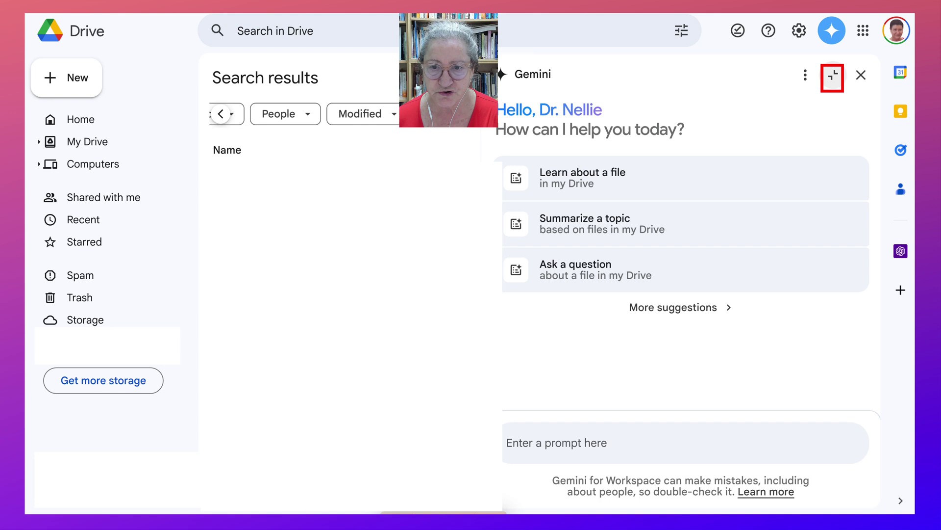